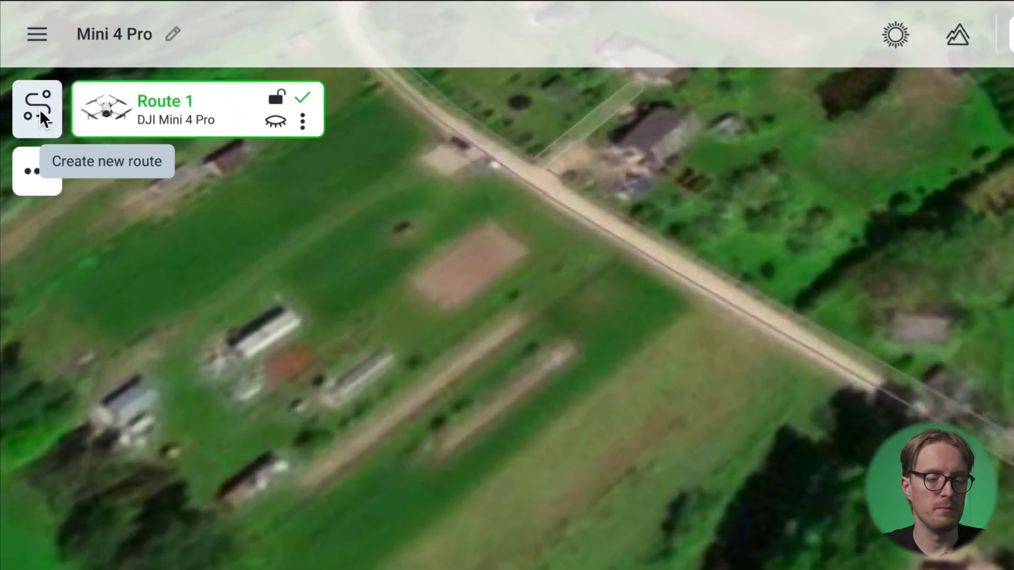
Start a new route named 'Mini 4 Pro' for the DJI Mini 4 Pro, using Photogrammetry > Area.
{"action": "left_click", "coordinate": [61, 50]}
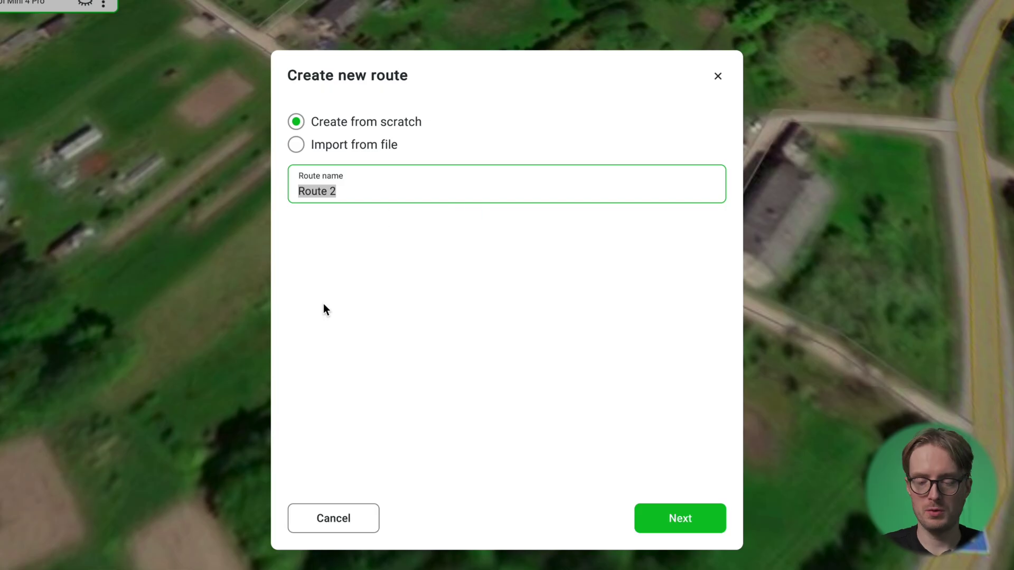
{"action": "type", "text": "Mini 4 Pro"}
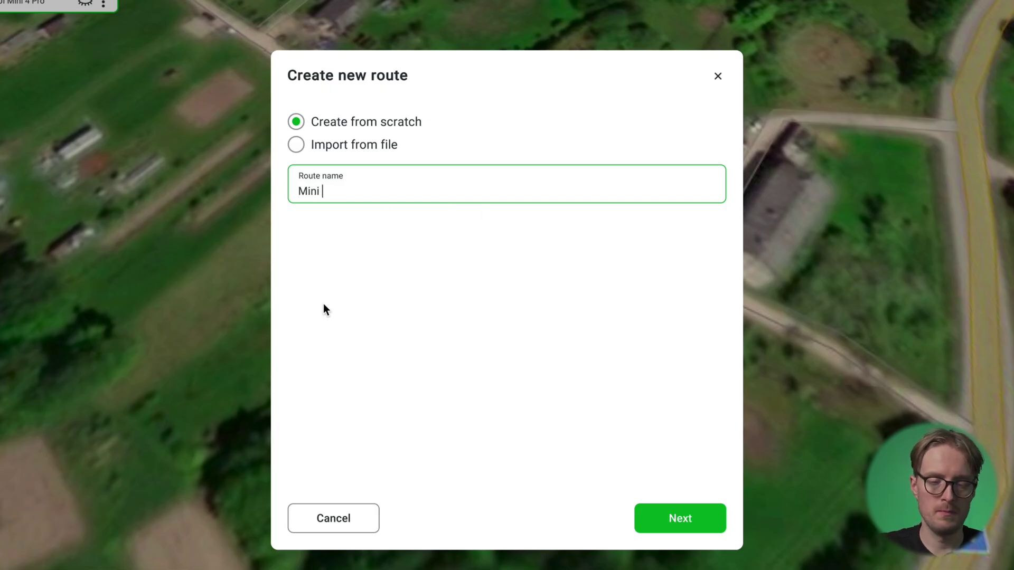
{"action": "left_click", "coordinate": [684, 518]}
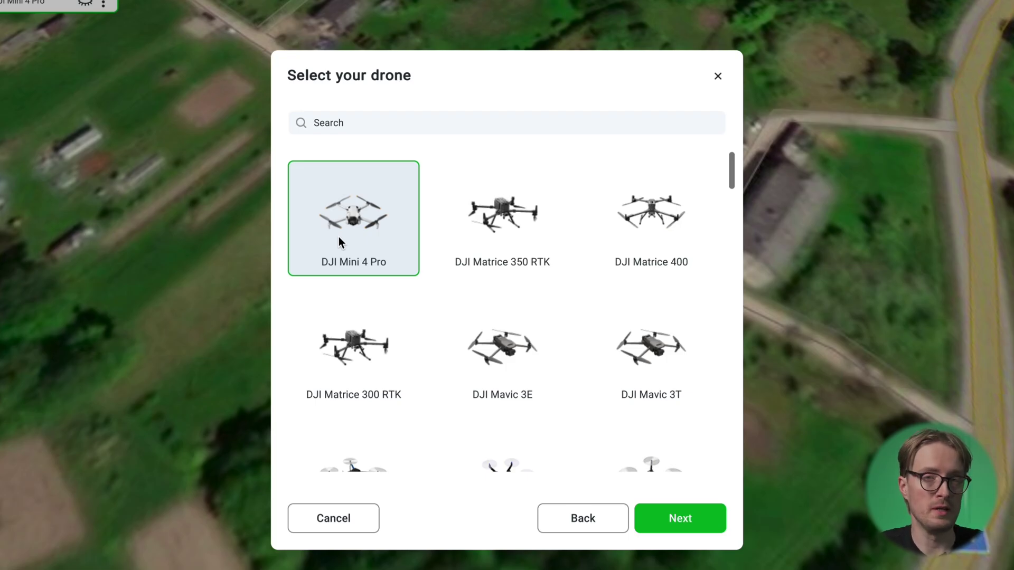
{"action": "left_click", "coordinate": [675, 515]}
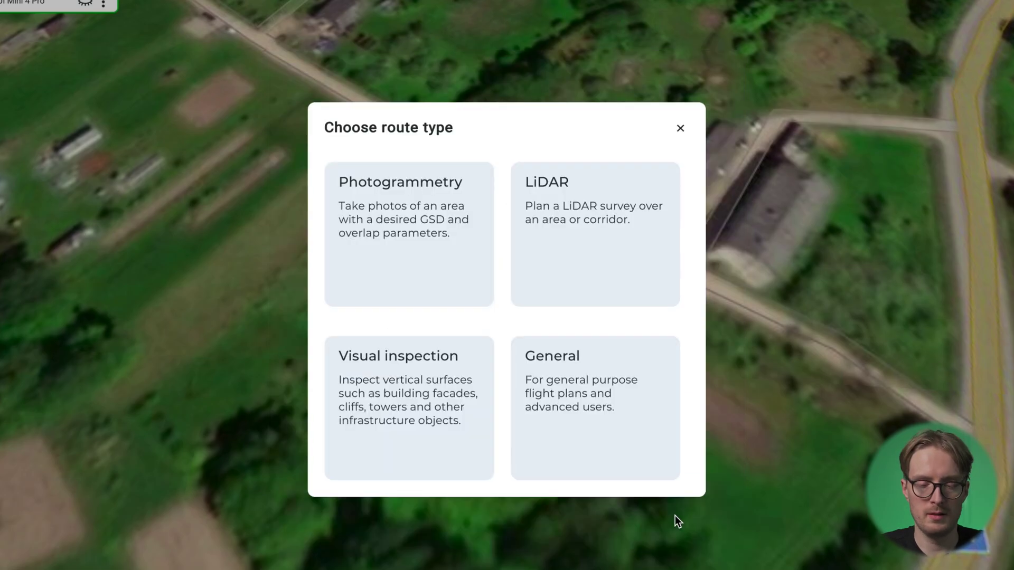
{"action": "left_click", "coordinate": [463, 286]}
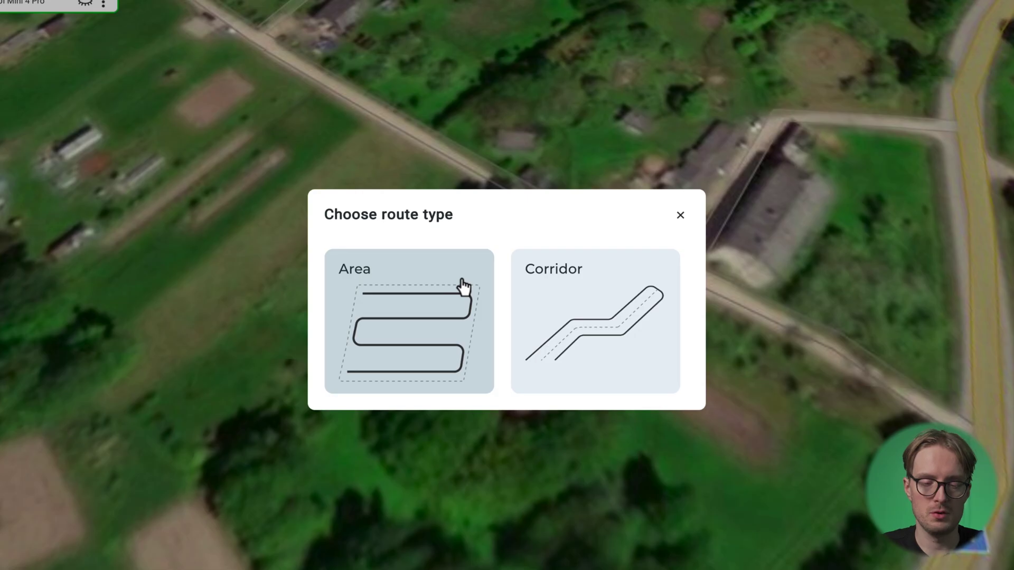
{"action": "left_click", "coordinate": [390, 293]}
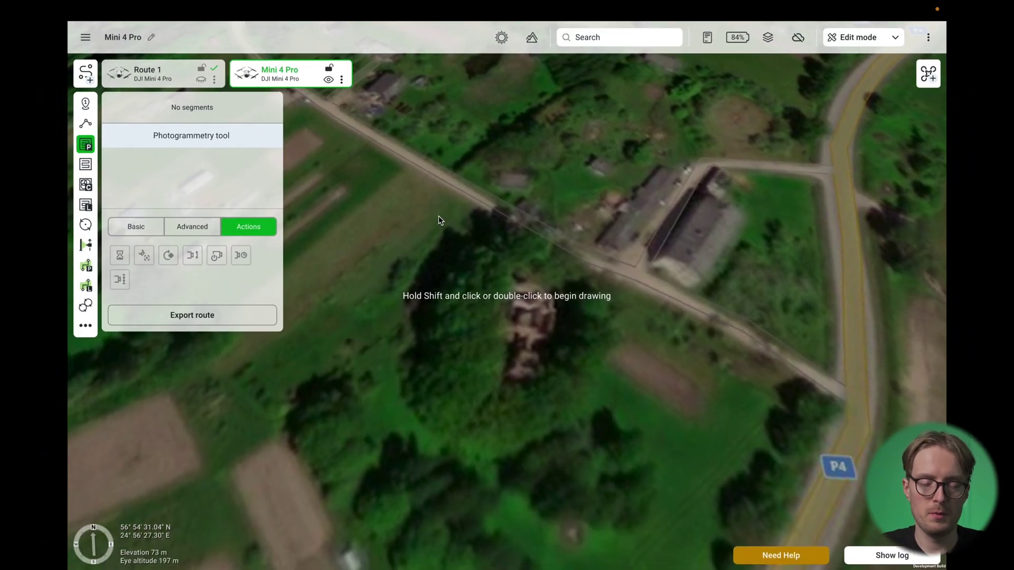
Place four corners around the ruin on the map and close the survey polygon.
{"action": "double_click", "coordinate": [436, 216]}
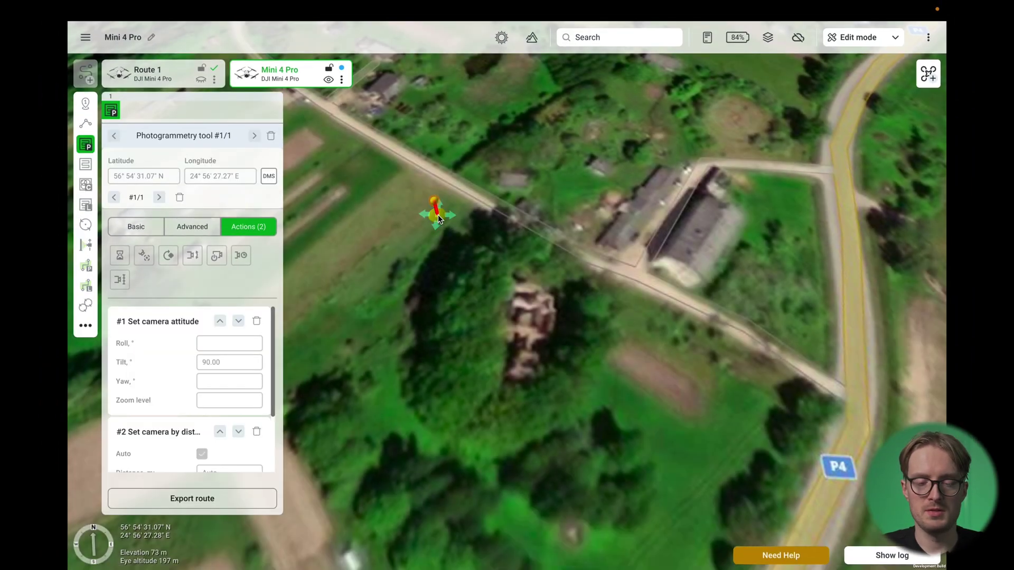
{"action": "left_click", "coordinate": [630, 258]}
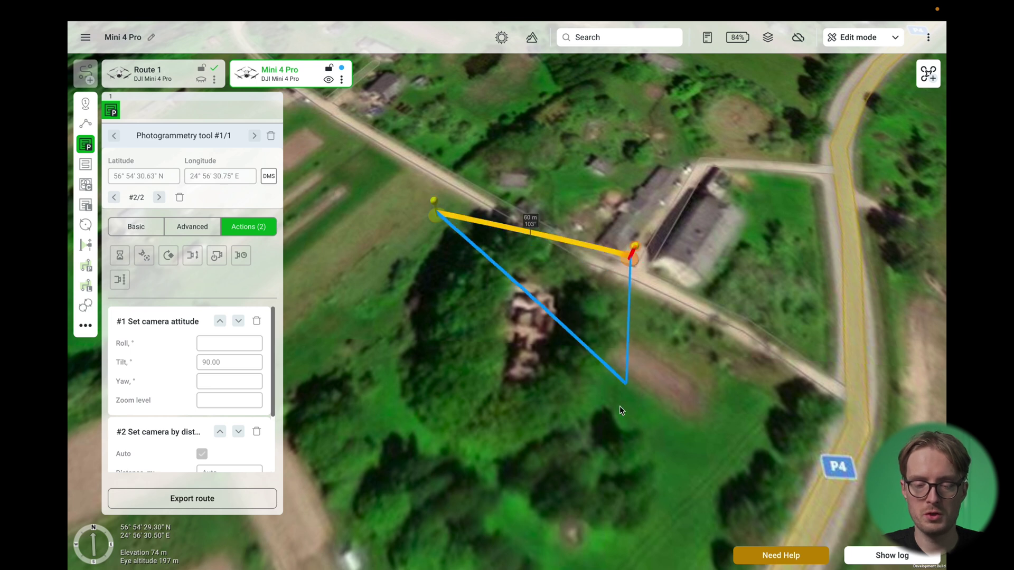
{"action": "left_click", "coordinate": [588, 466]}
{"action": "left_click", "coordinate": [370, 420]}
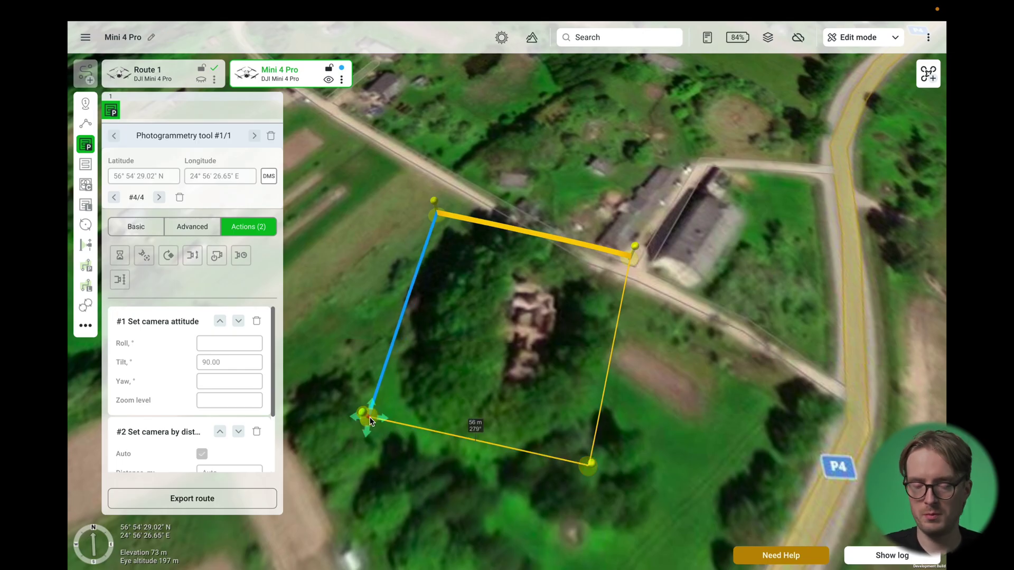
{"action": "left_click", "coordinate": [370, 419]}
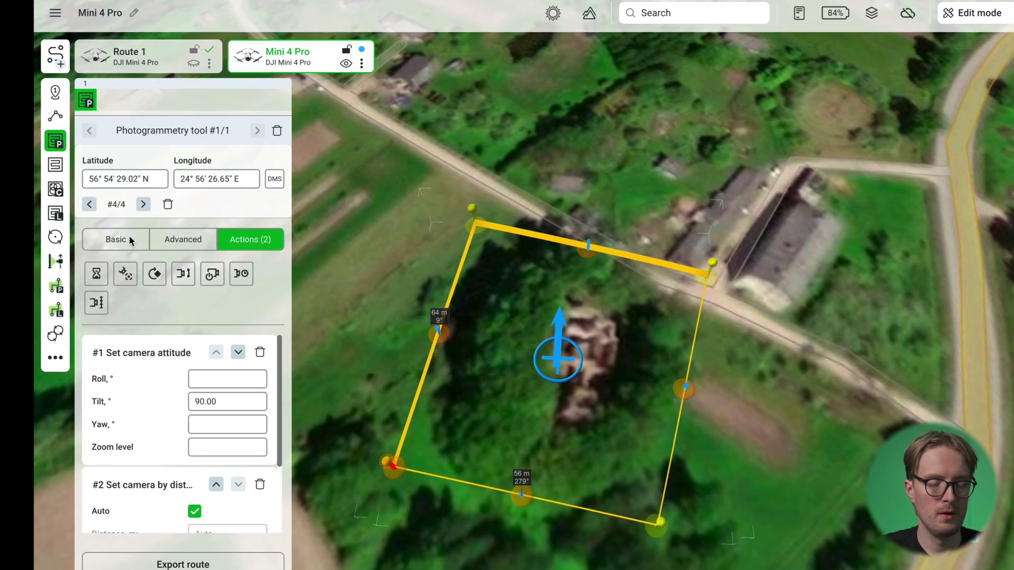
Show the Basic settings and nudge one polygon corner so the crisscross grid is calculated.
{"action": "left_click", "coordinate": [135, 227]}
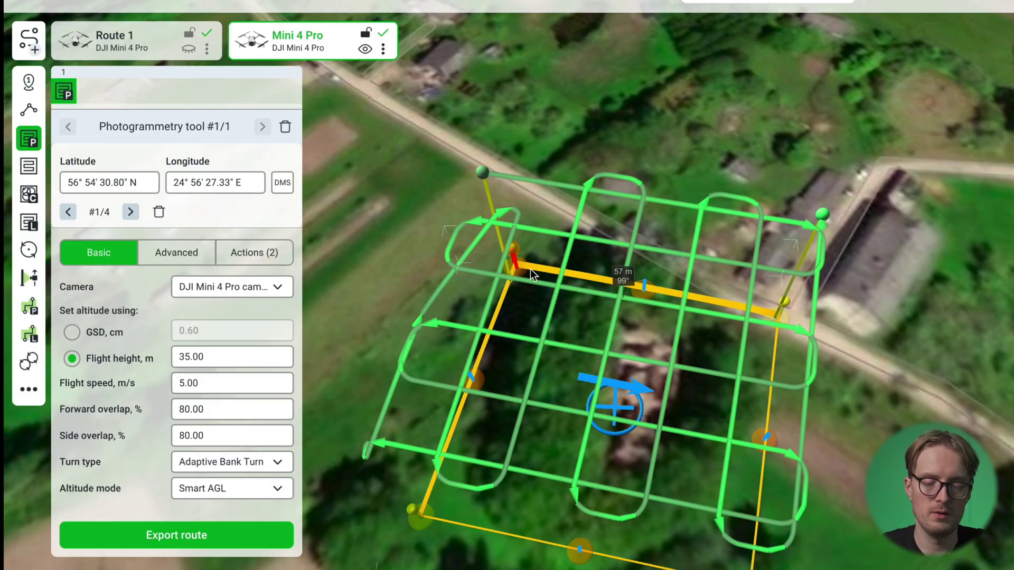
{"action": "mouse_move", "coordinate": [520, 264]}
{"action": "left_mouse_down"}
{"action": "mouse_move", "coordinate": [522, 252]}
{"action": "mouse_move", "coordinate": [518, 263]}
{"action": "left_mouse_up"}
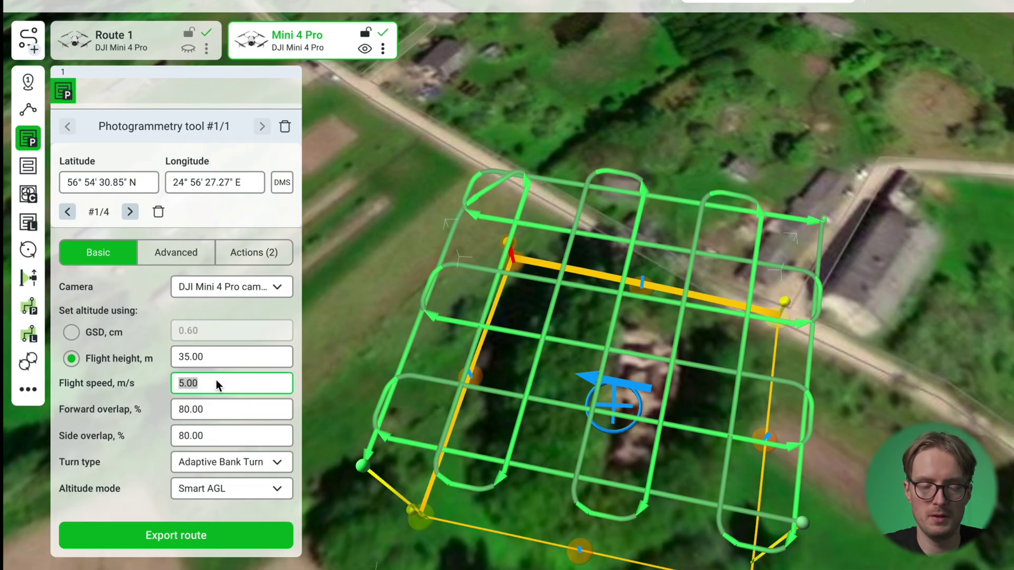
Set the flight speed to 4 m/s, briefly trying 3 before settling back on 4.
{"action": "type", "text": "4"}
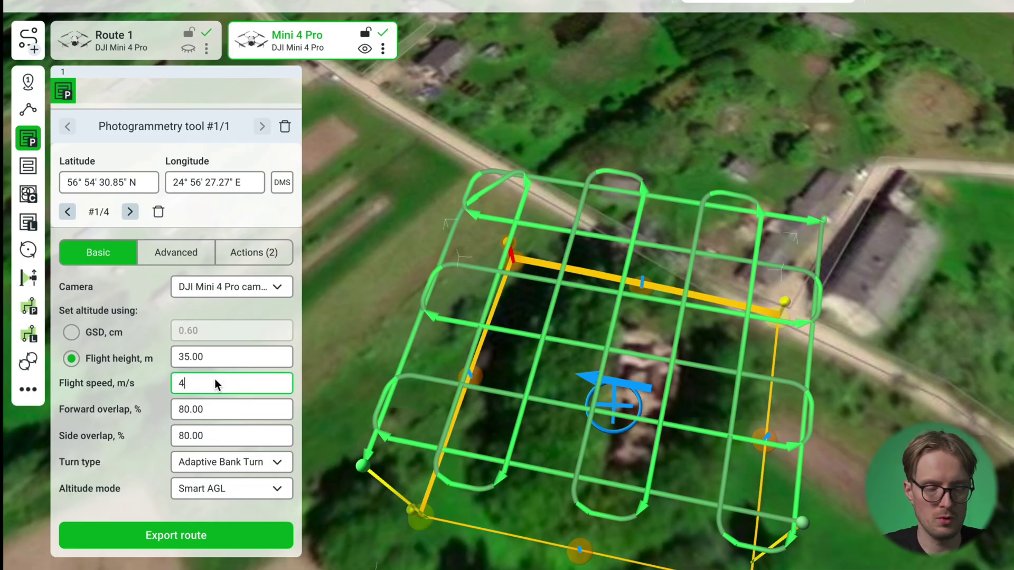
{"action": "key", "text": "Return"}
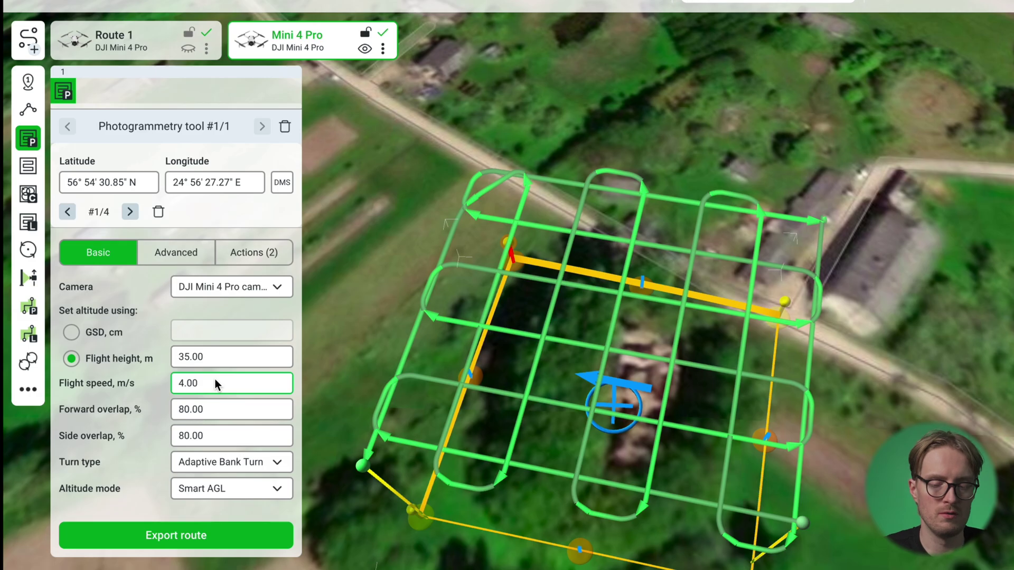
{"action": "double_click", "coordinate": [215, 378]}
{"action": "type", "text": "3"}
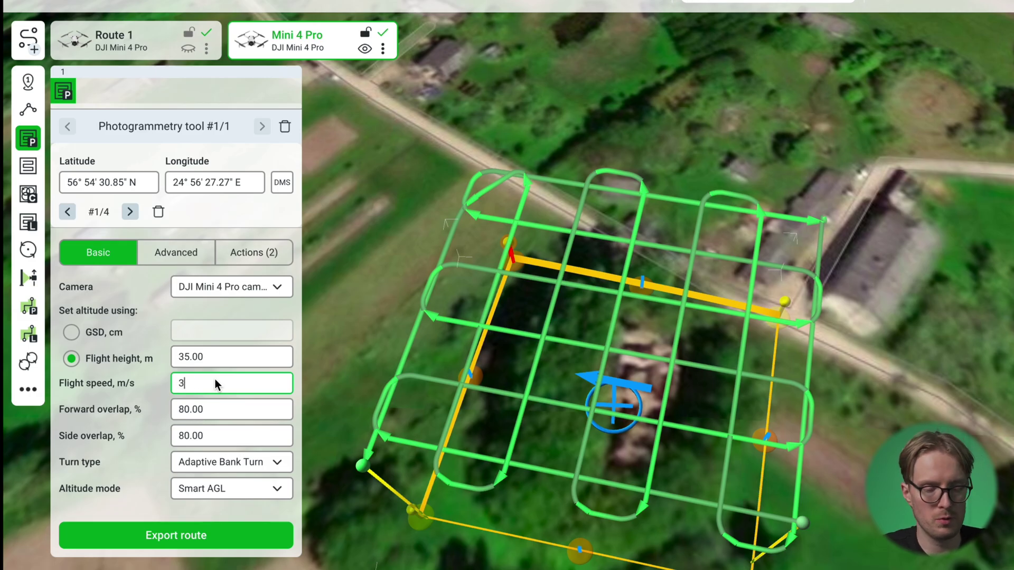
{"action": "key", "text": "Return"}
{"action": "double_click", "coordinate": [228, 378]}
{"action": "type", "text": "4"}
{"action": "key", "text": "Return"}
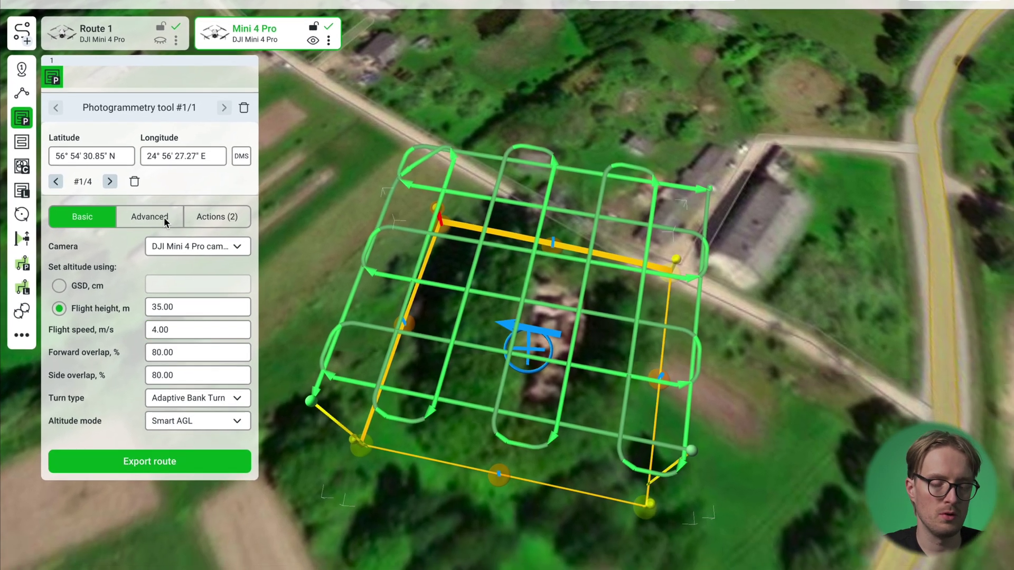
In the Advanced settings, toggle Double grid off and back on so it stays enabled.
{"action": "left_click", "coordinate": [187, 258]}
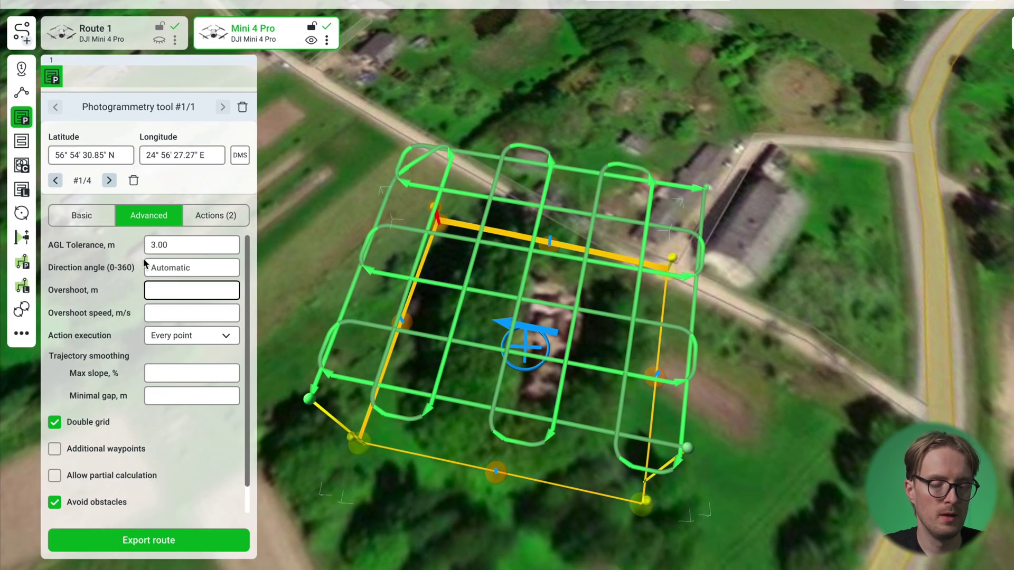
{"action": "left_click", "coordinate": [55, 423]}
{"action": "left_click", "coordinate": [56, 423]}
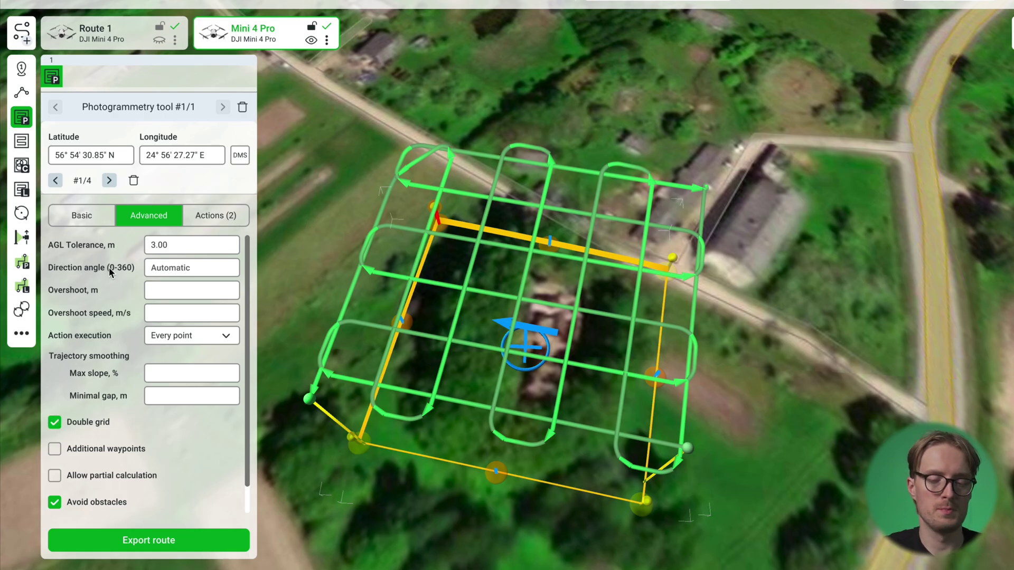
Show the Actions list: camera attitude at 90° tilt and camera by distance on Auto.
{"action": "left_click", "coordinate": [231, 215]}
{"action": "scroll", "coordinate": [123, 474], "scroll_direction": "down", "scroll_amount": 2}
{"action": "scroll", "coordinate": [122, 474], "scroll_direction": "up", "scroll_amount": 2}
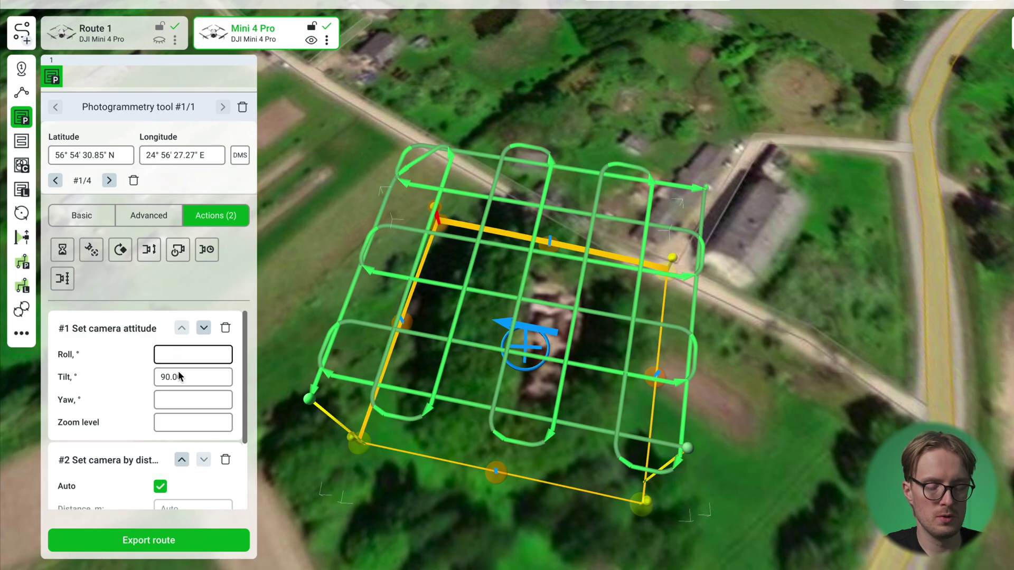
Set the tilt of the #1 Set camera attitude action to 70°.
{"action": "left_click", "coordinate": [187, 387]}
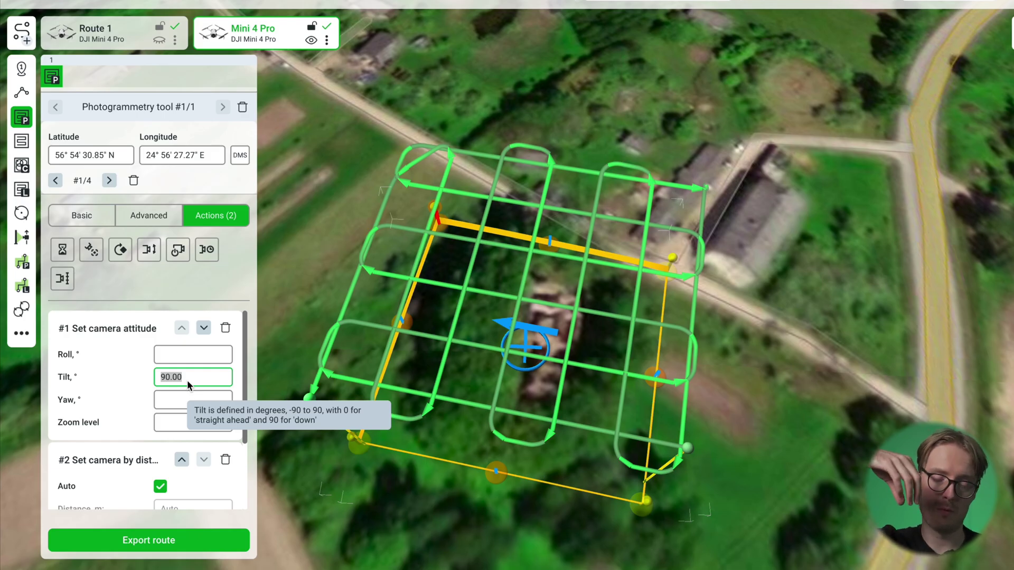
{"action": "type", "text": "70"}
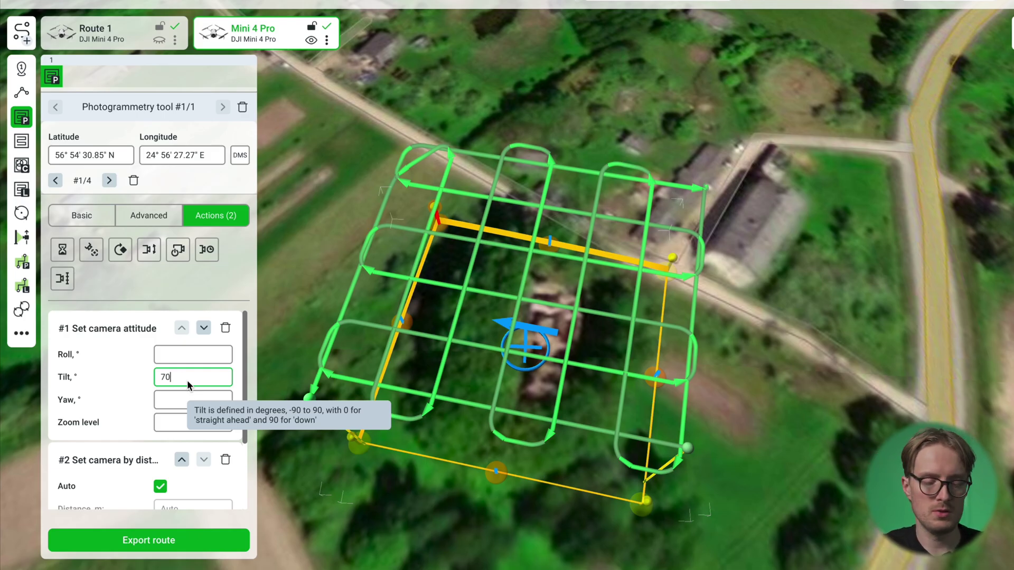
{"action": "key", "text": "Return"}
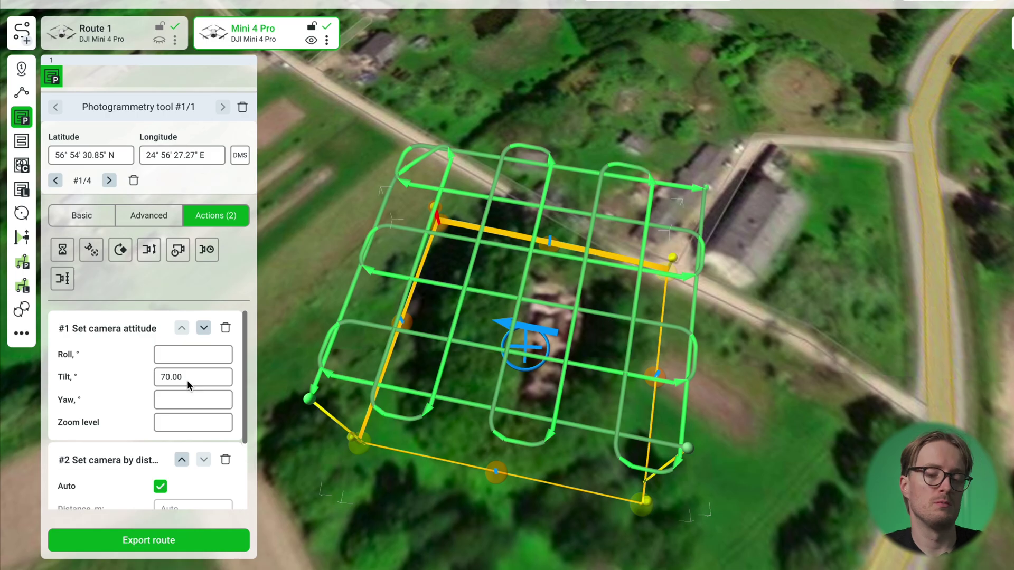
{"action": "scroll", "coordinate": [152, 415], "scroll_direction": "down", "scroll_amount": 2}
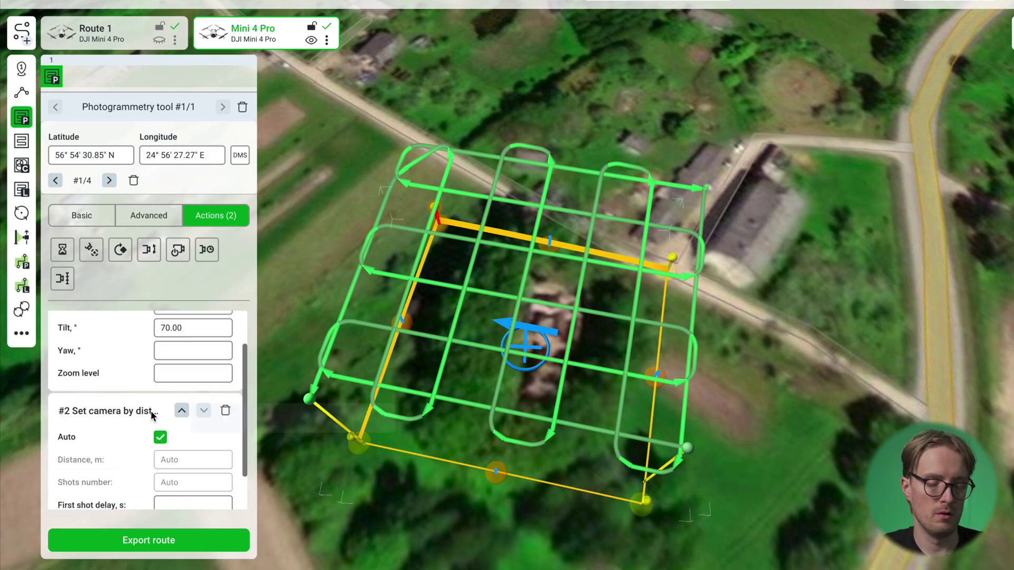